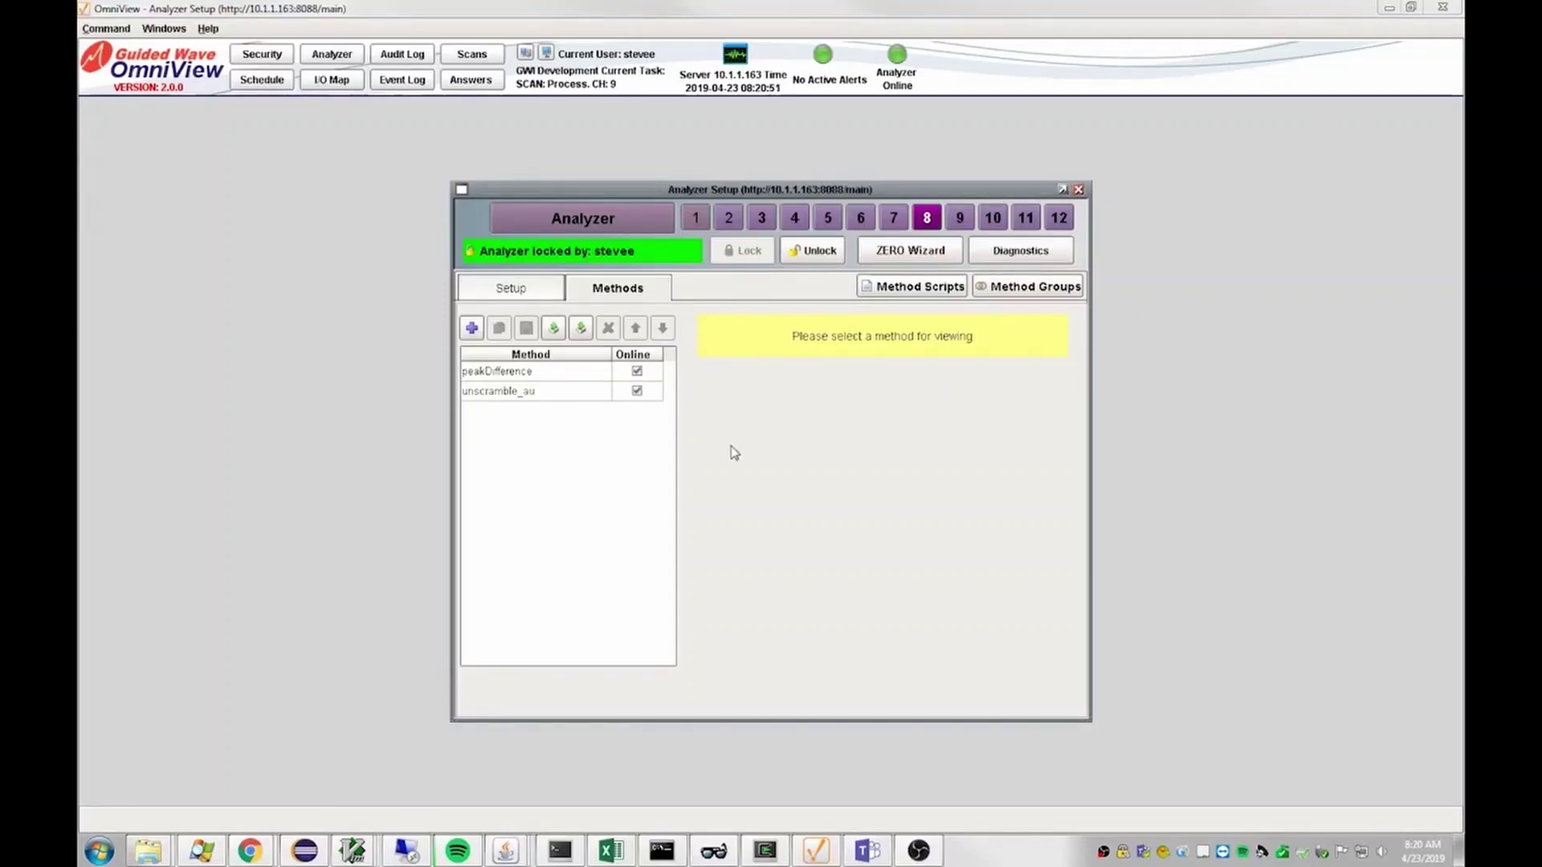
# Select channel 8's peakDifference method and inspect its analog output mapping for the ModbusDCS device in the I/O map
pyautogui.click(489, 373)
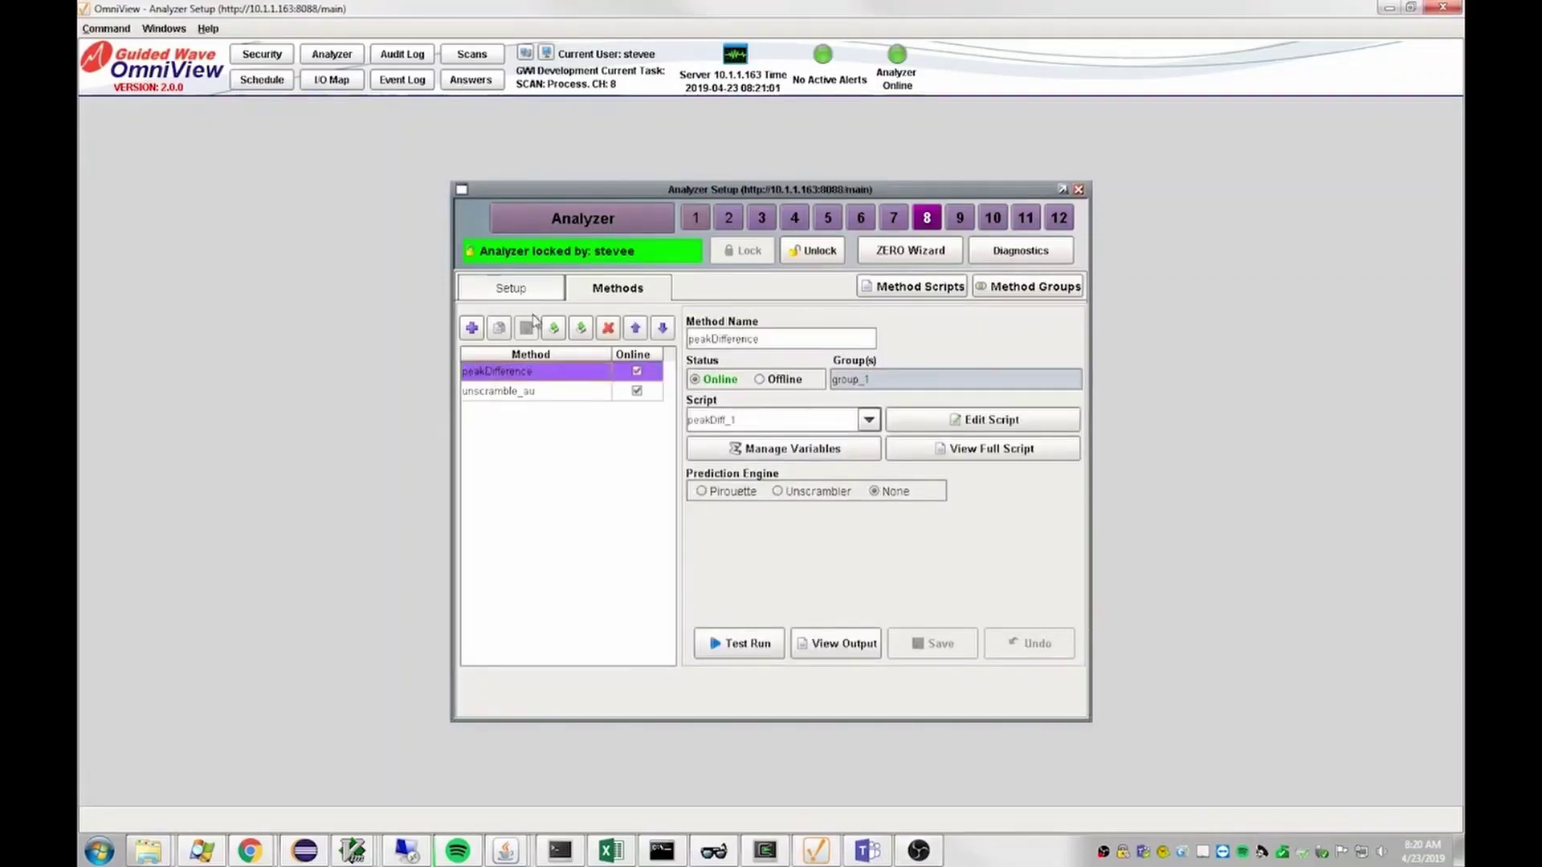
pyautogui.click(331, 80)
pyautogui.click(424, 177)
pyautogui.click(368, 193)
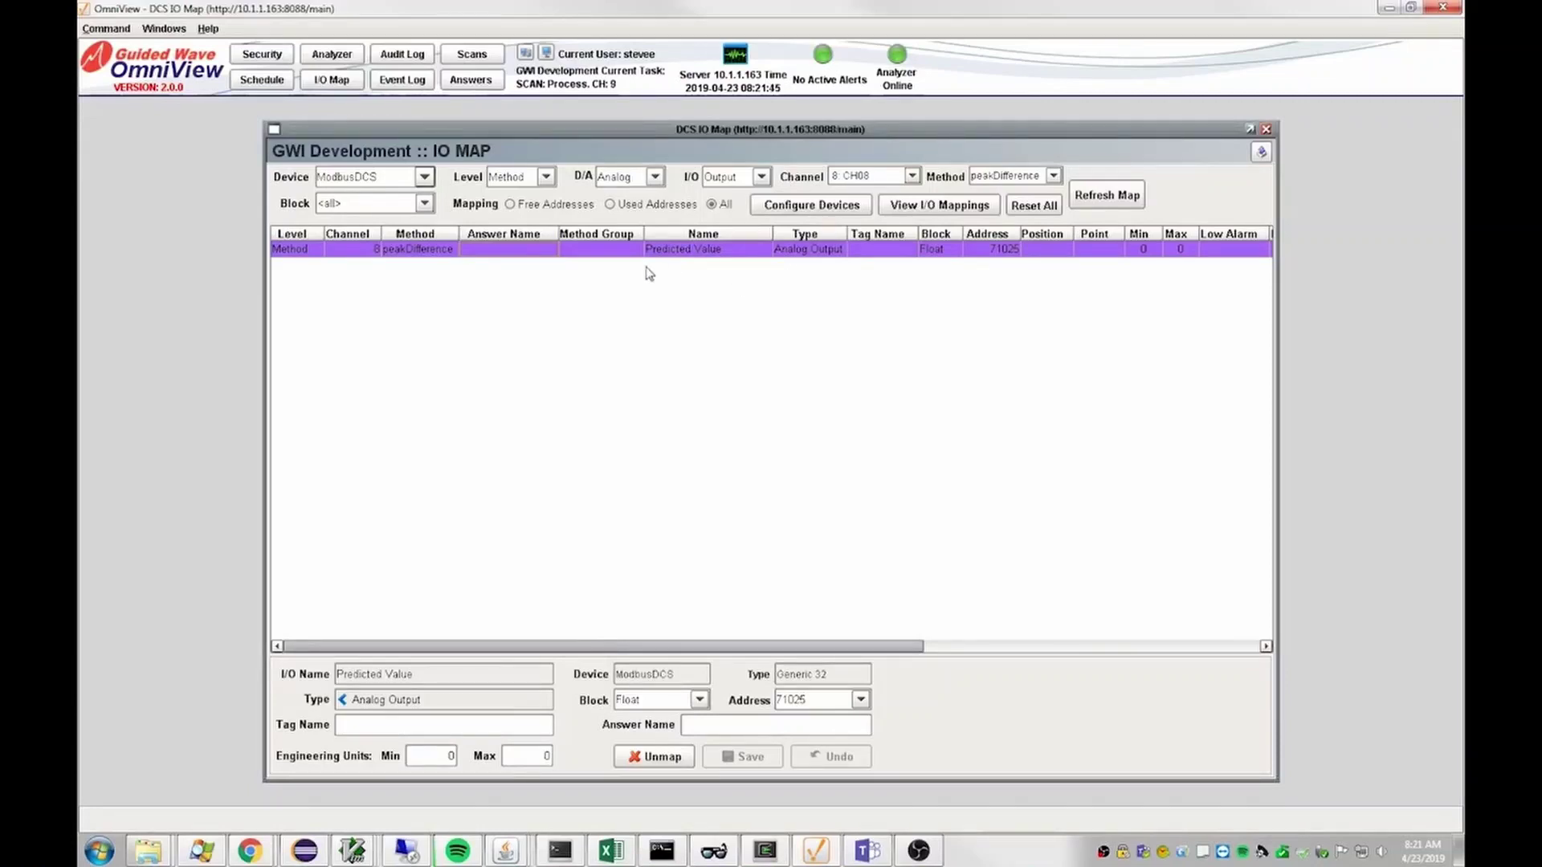
# Review the Opto22 entry in the analyzer's I/O device settings and run the Opto-22 Configurator
pyautogui.click(332, 54)
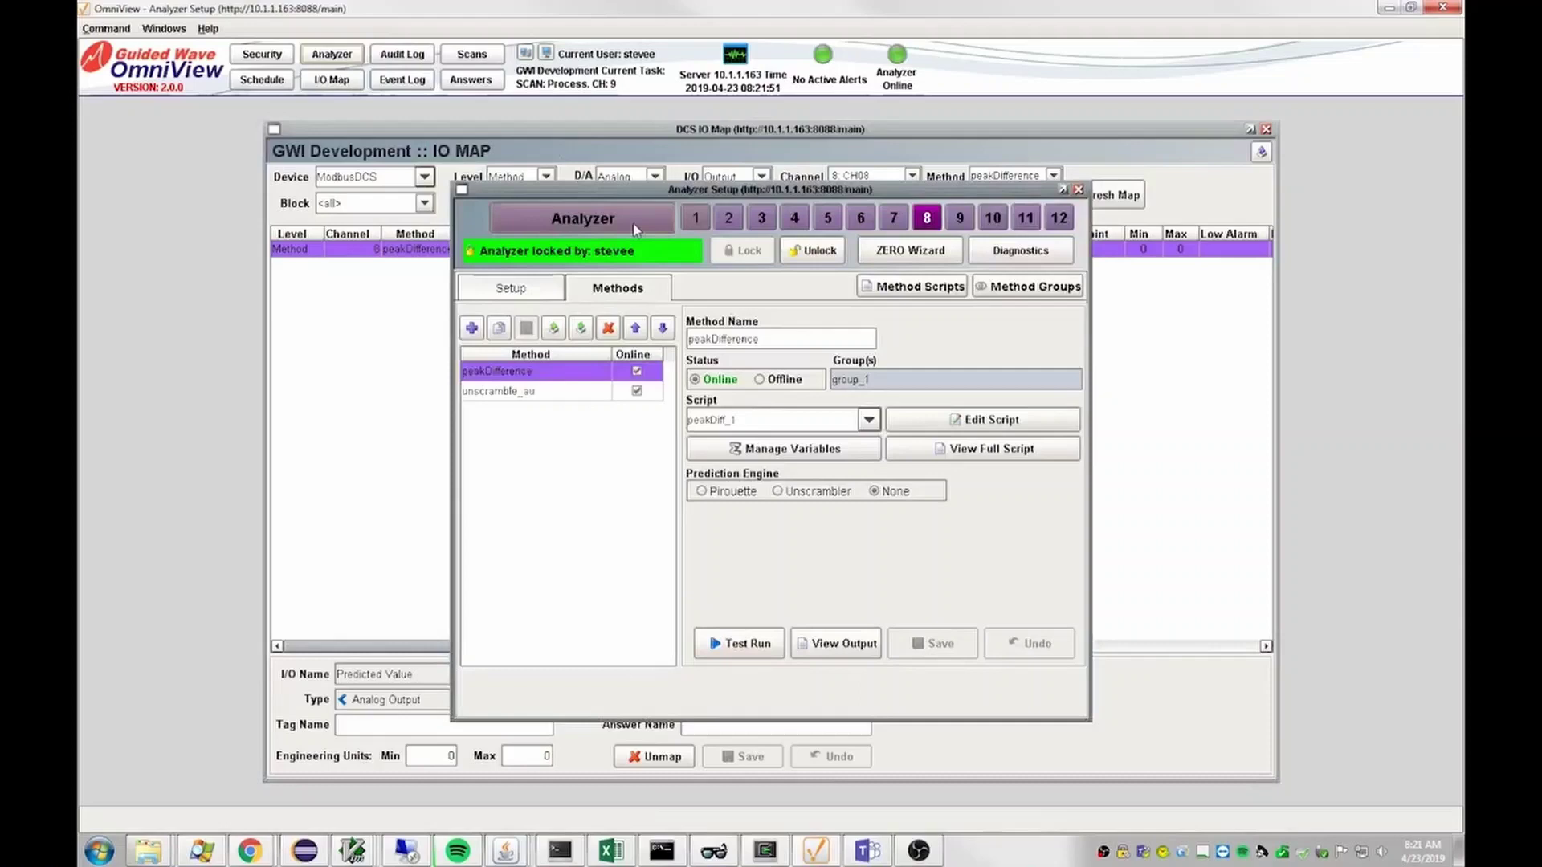
pyautogui.click(699, 296)
pyautogui.click(512, 409)
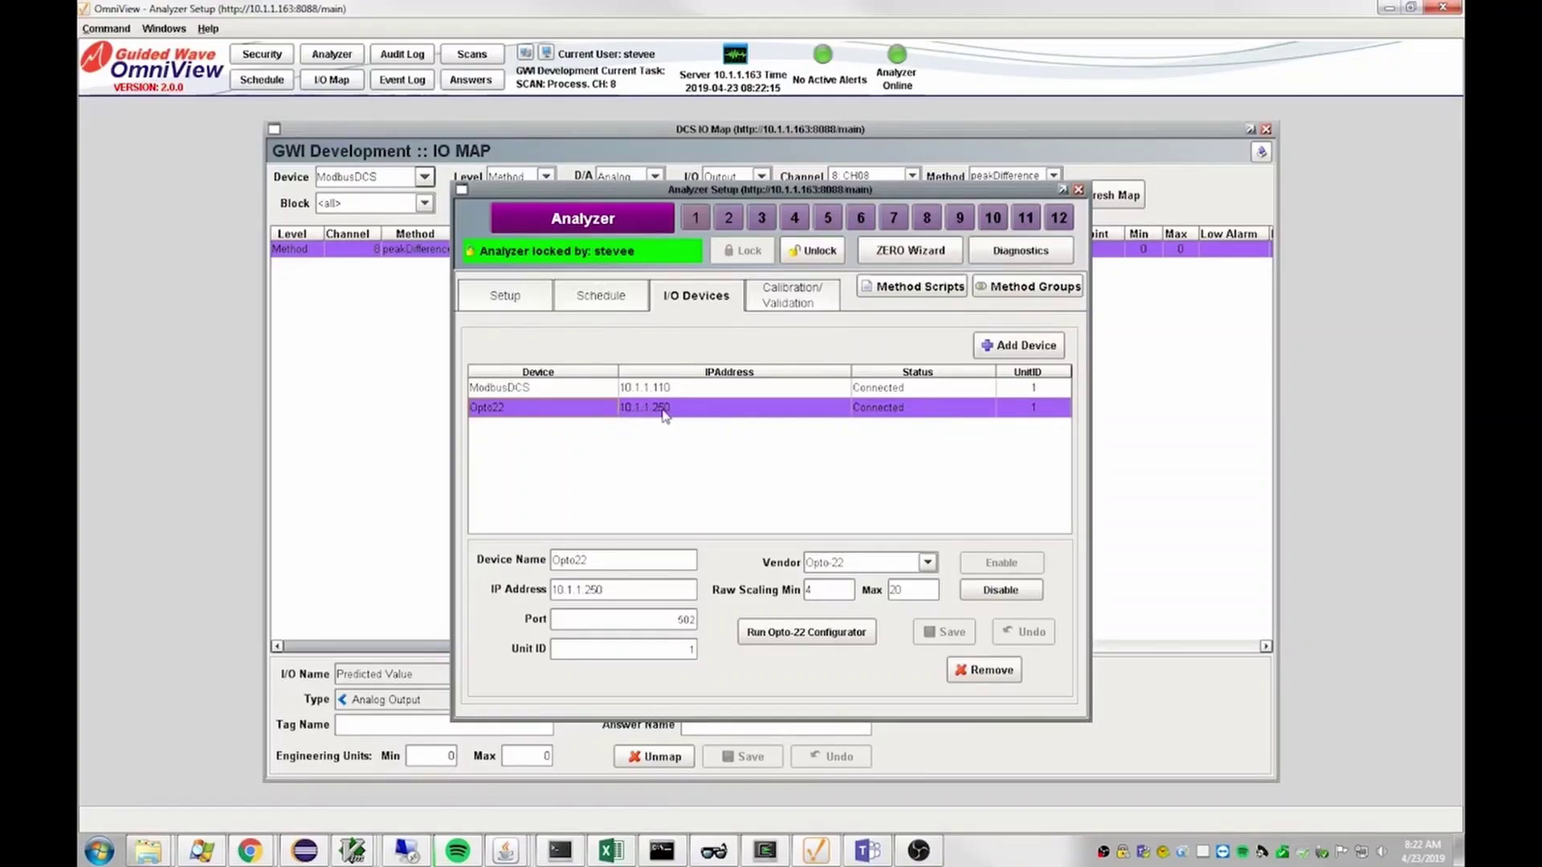
pyautogui.click(791, 632)
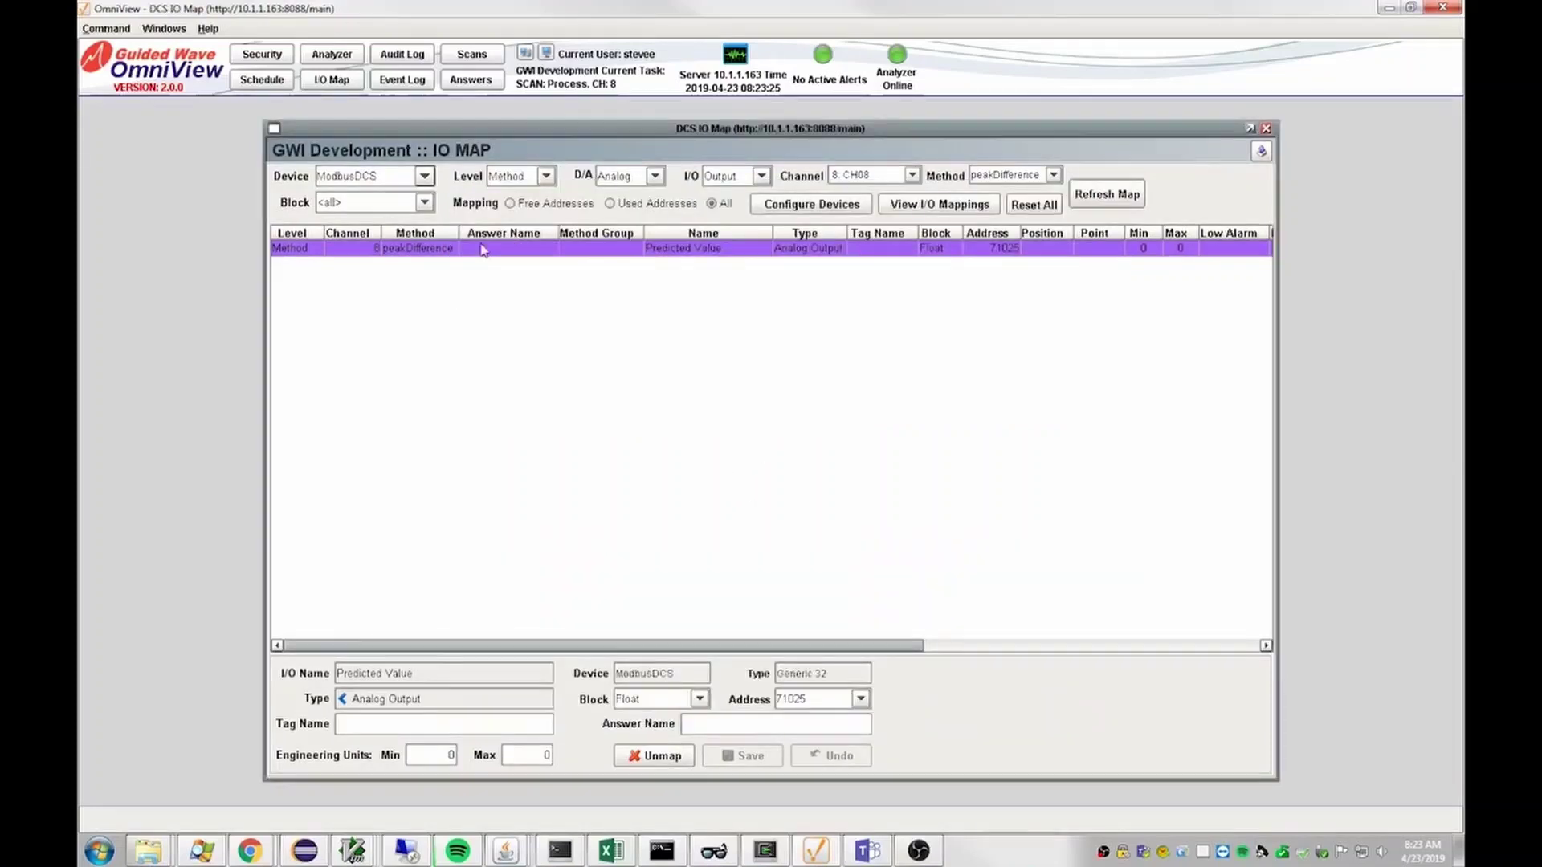
# Filter the I/O map to the unscramble_au method and the Opto22 device
pyautogui.click(1053, 174)
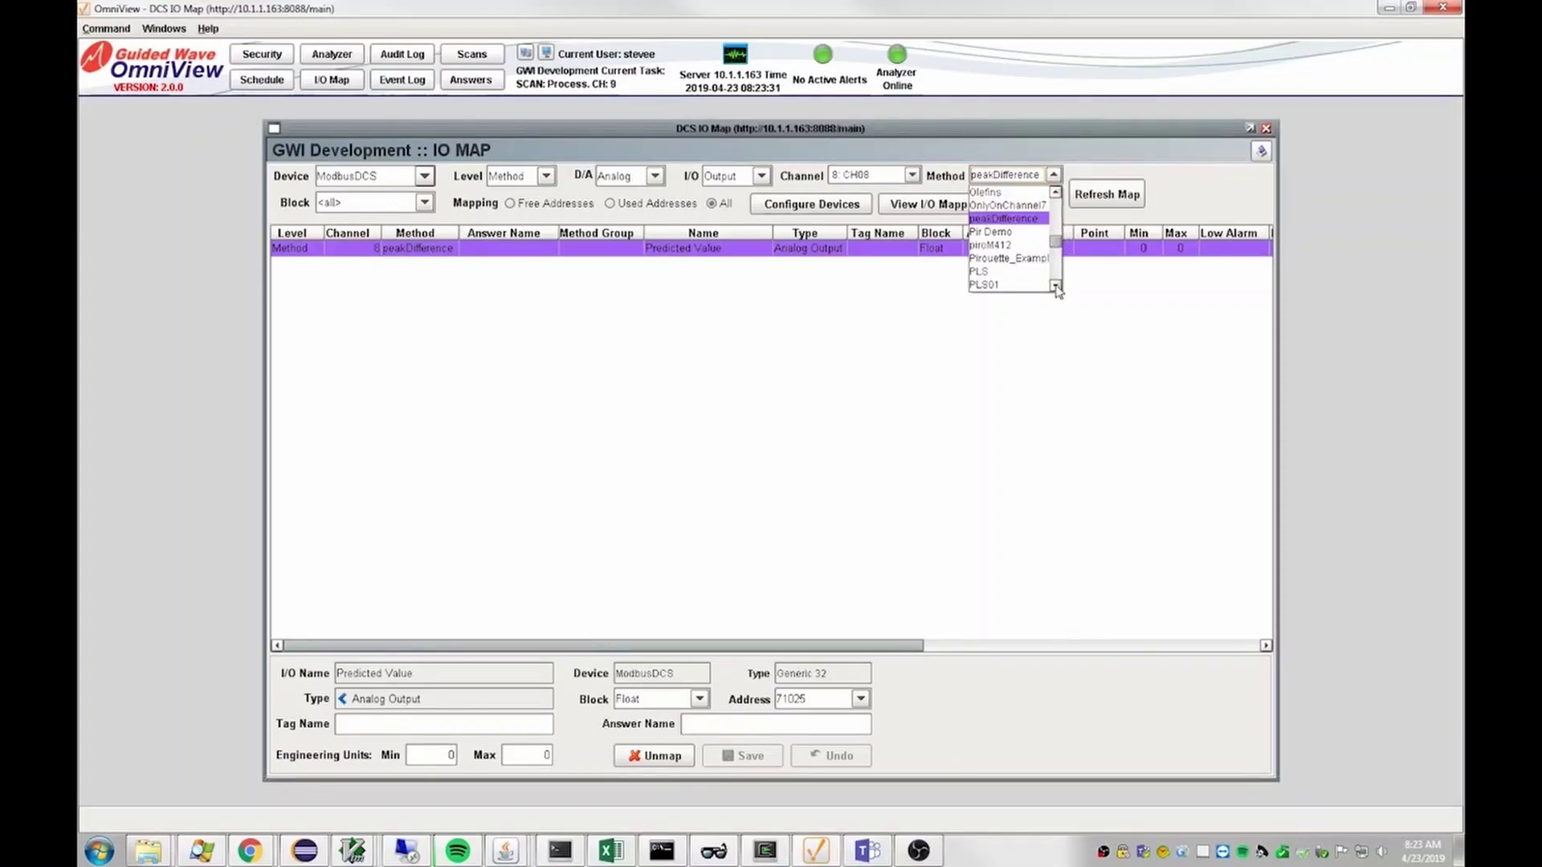
pyautogui.click(1056, 287)
pyautogui.click(1012, 284)
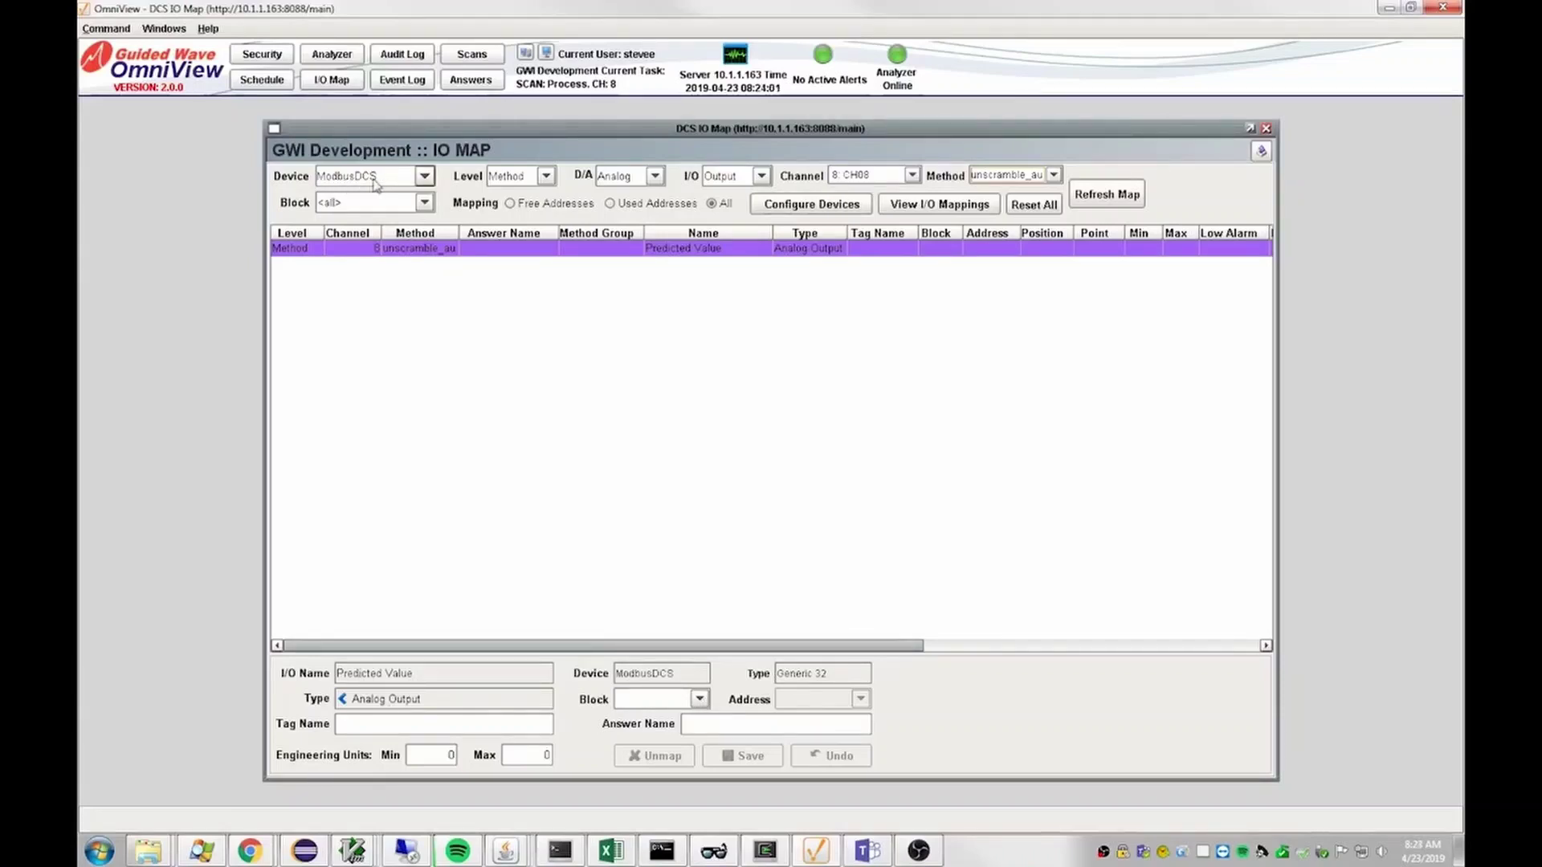
pyautogui.click(425, 177)
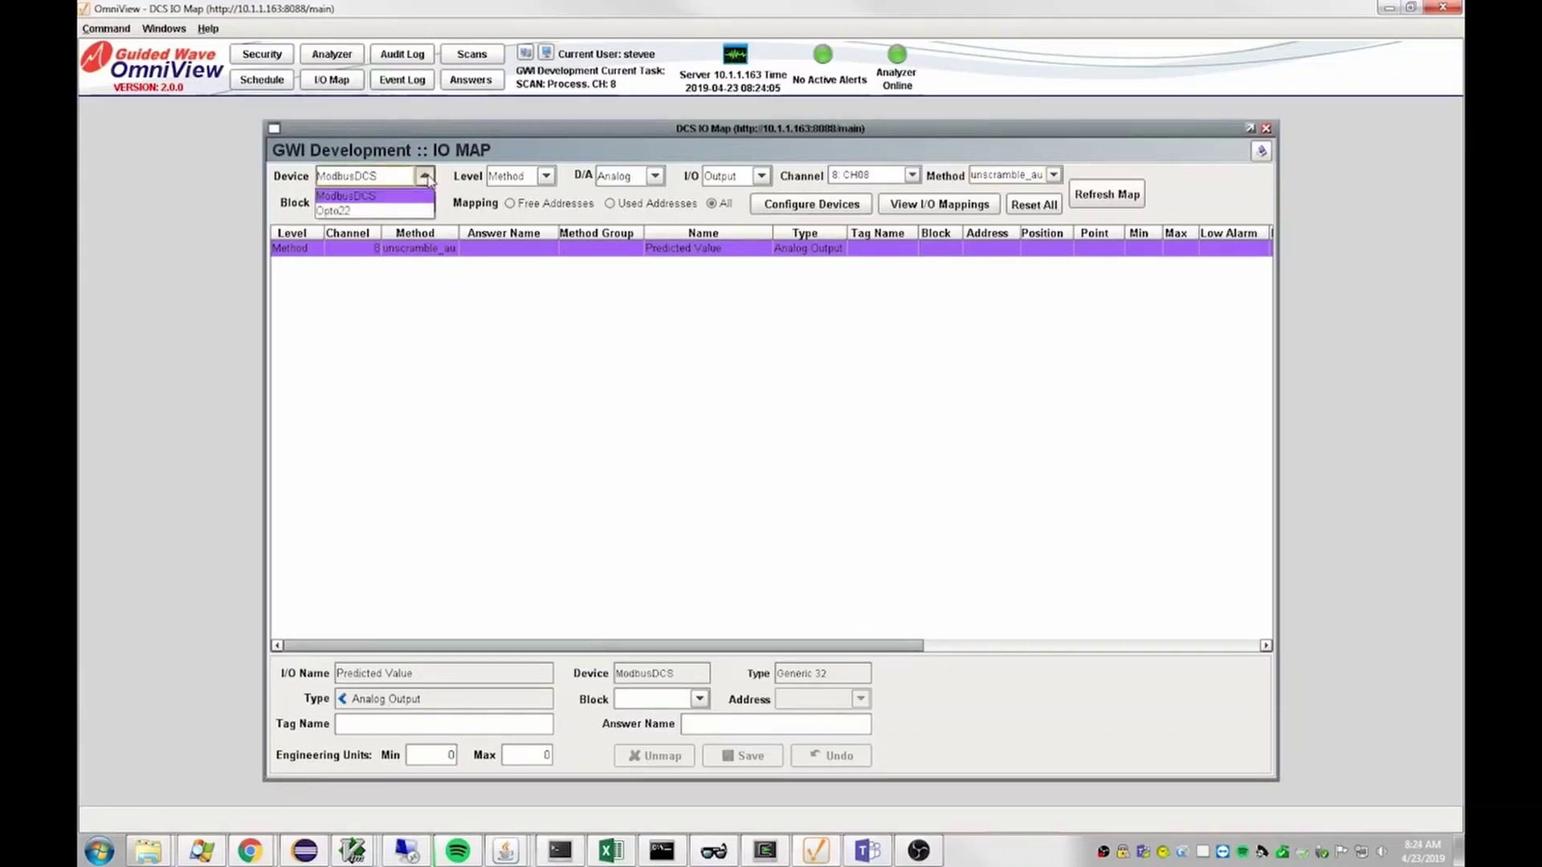
pyautogui.click(336, 213)
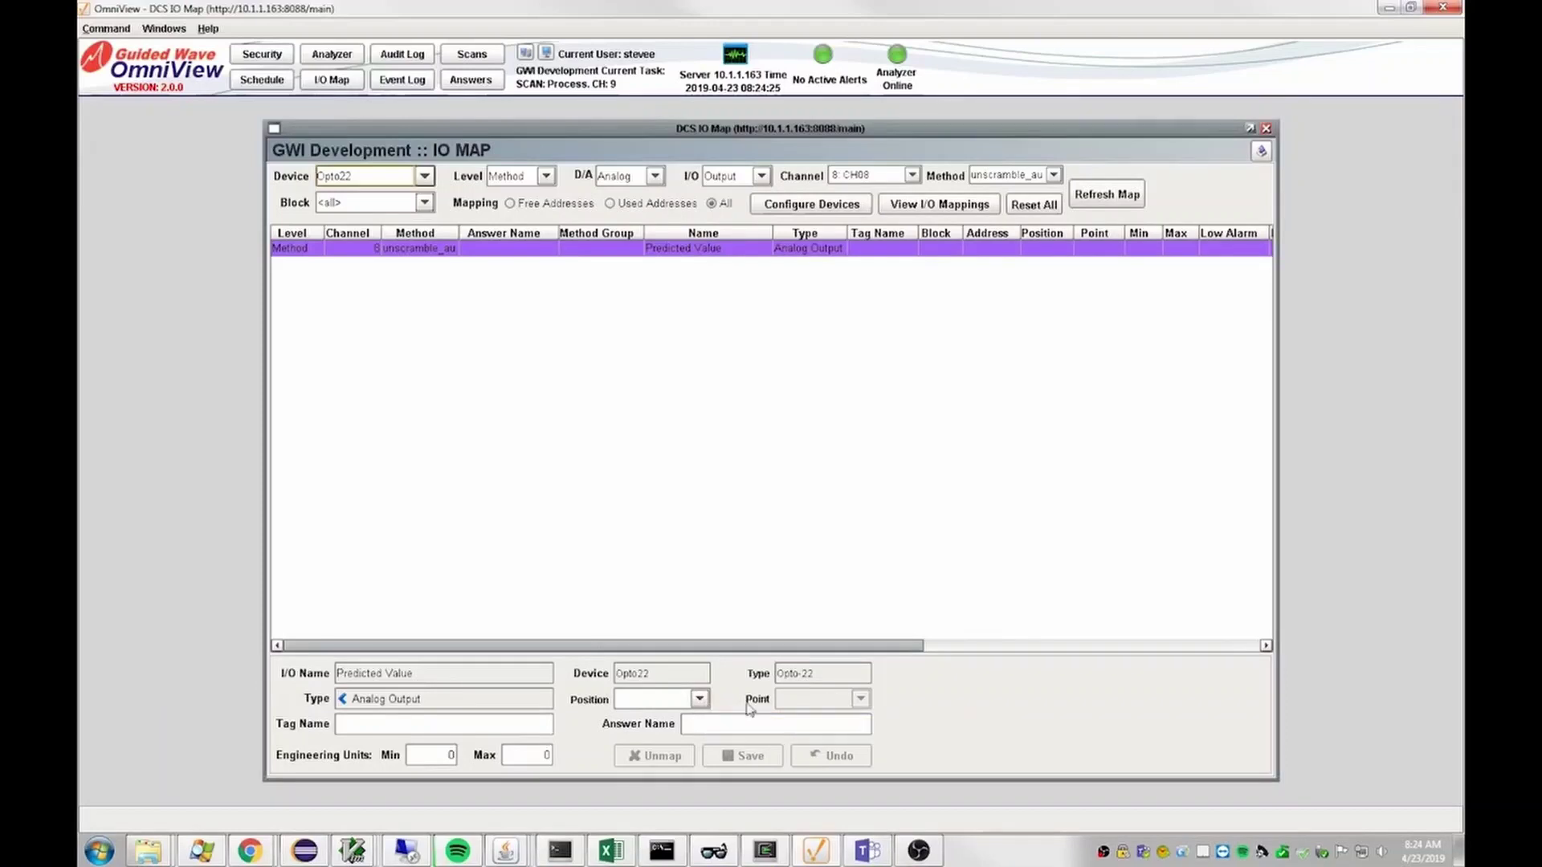
# Assign the unscramble_au Predicted Value output to position 2, point 0 on the Opto22 device
pyautogui.click(700, 700)
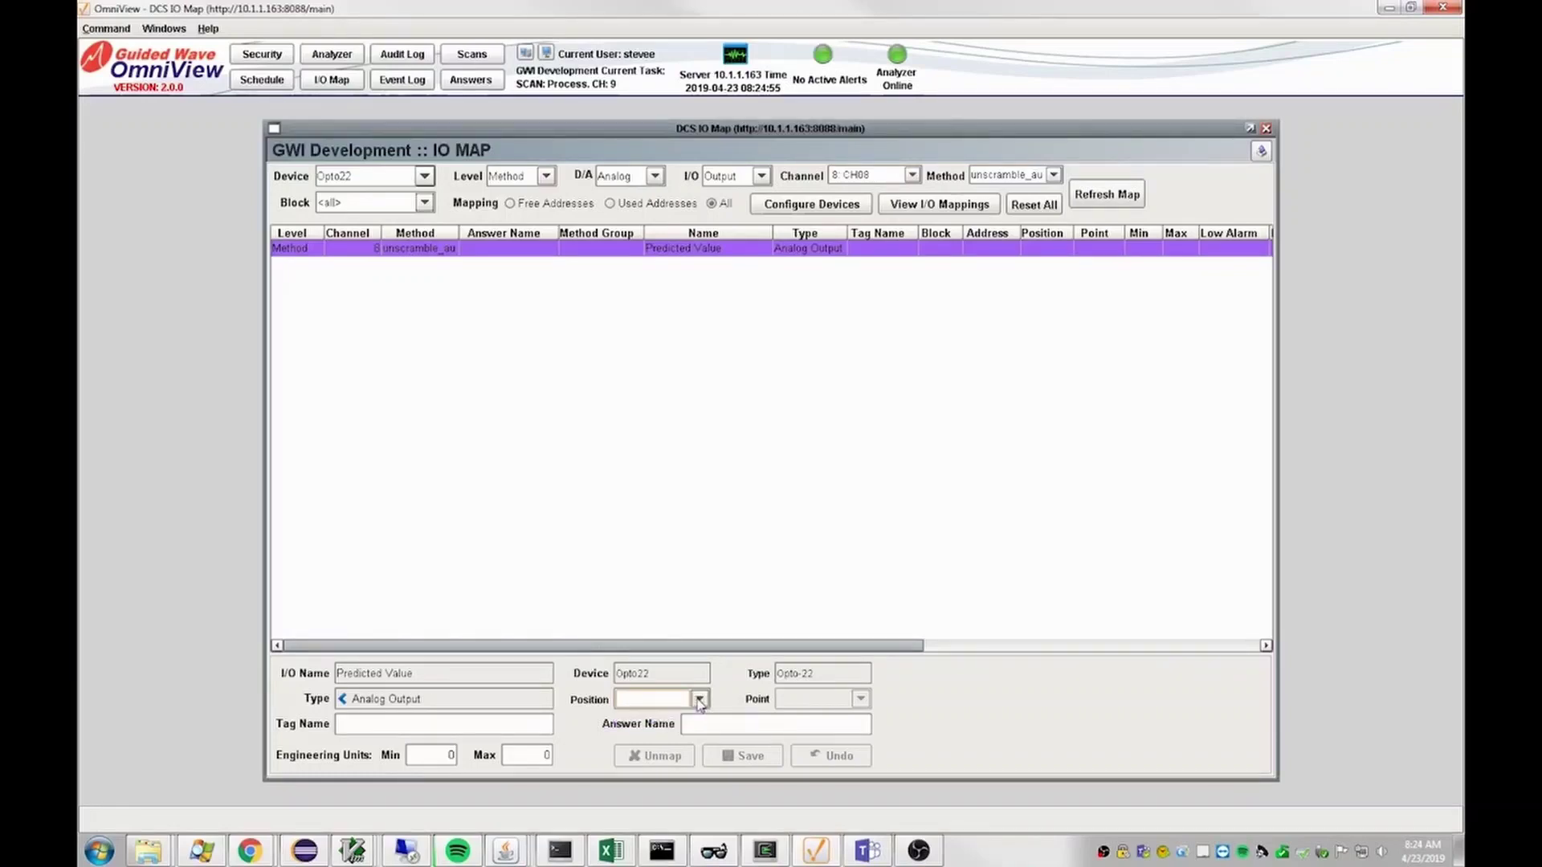
pyautogui.click(698, 717)
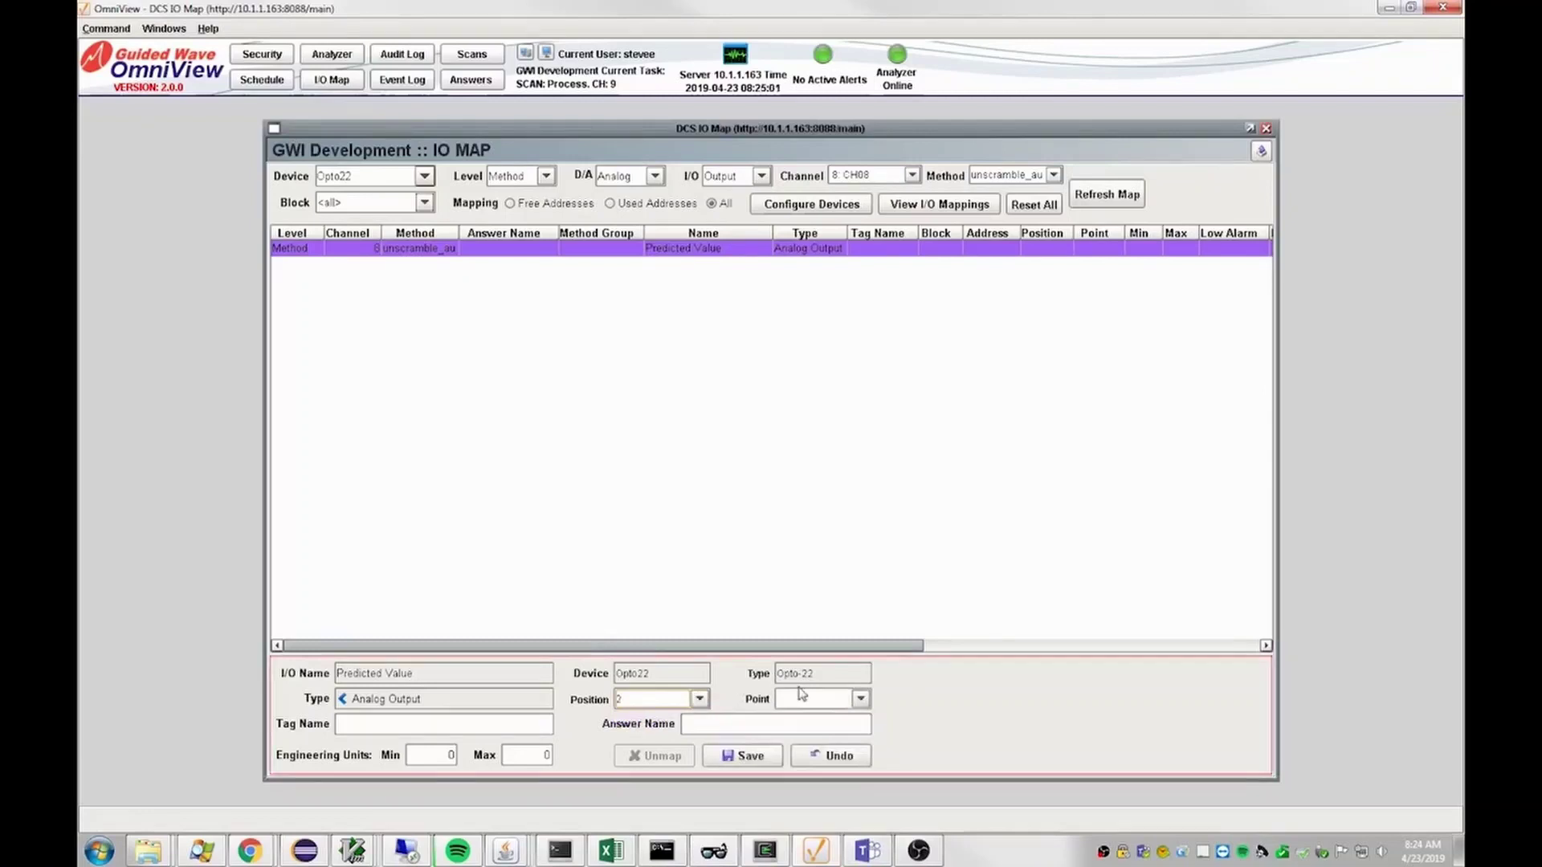
pyautogui.click(861, 699)
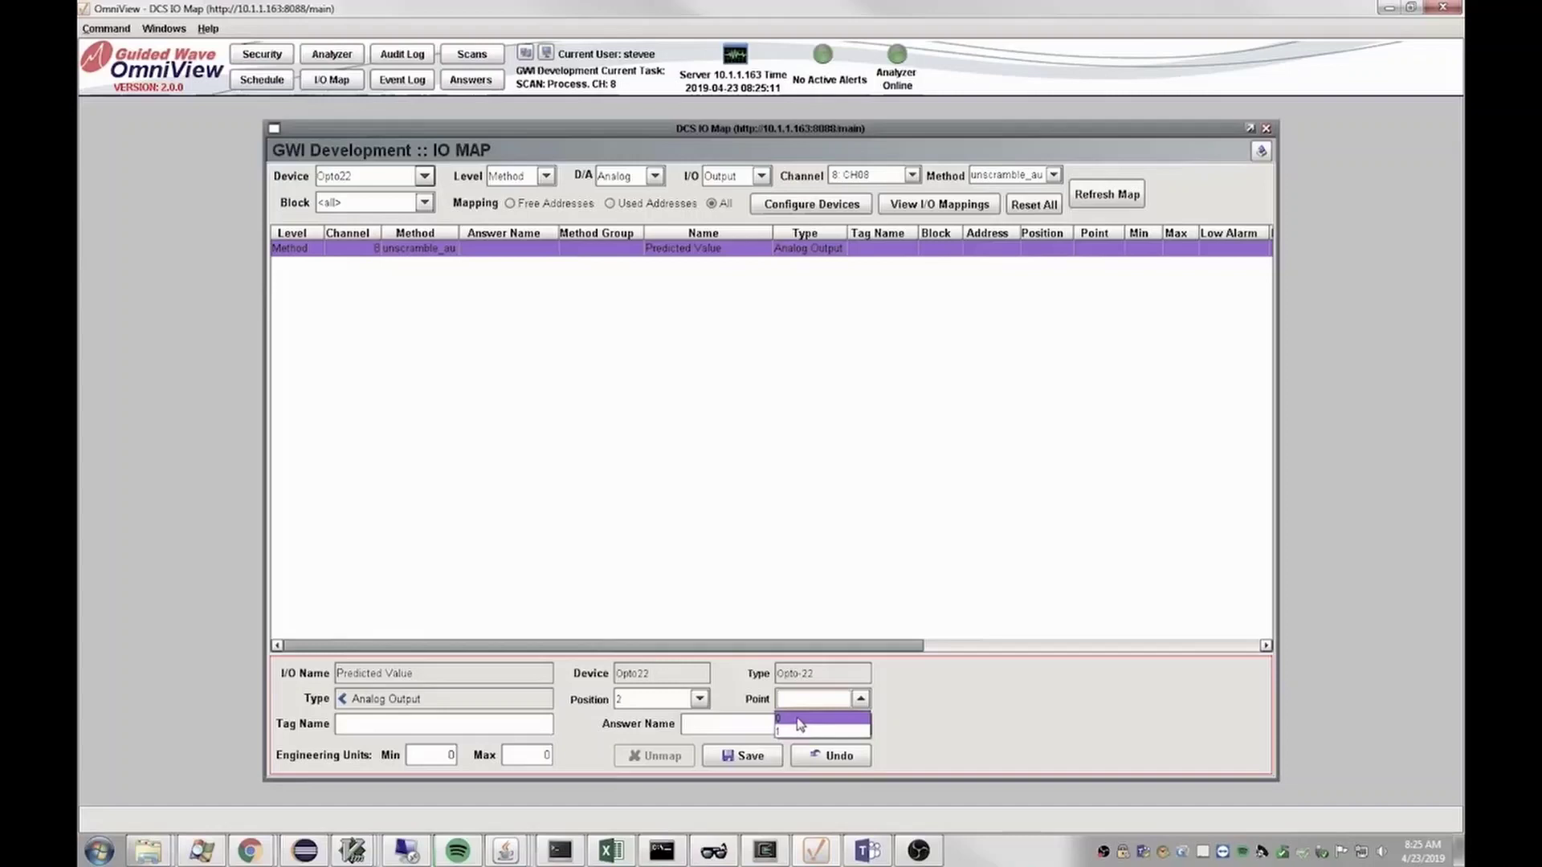
pyautogui.click(798, 719)
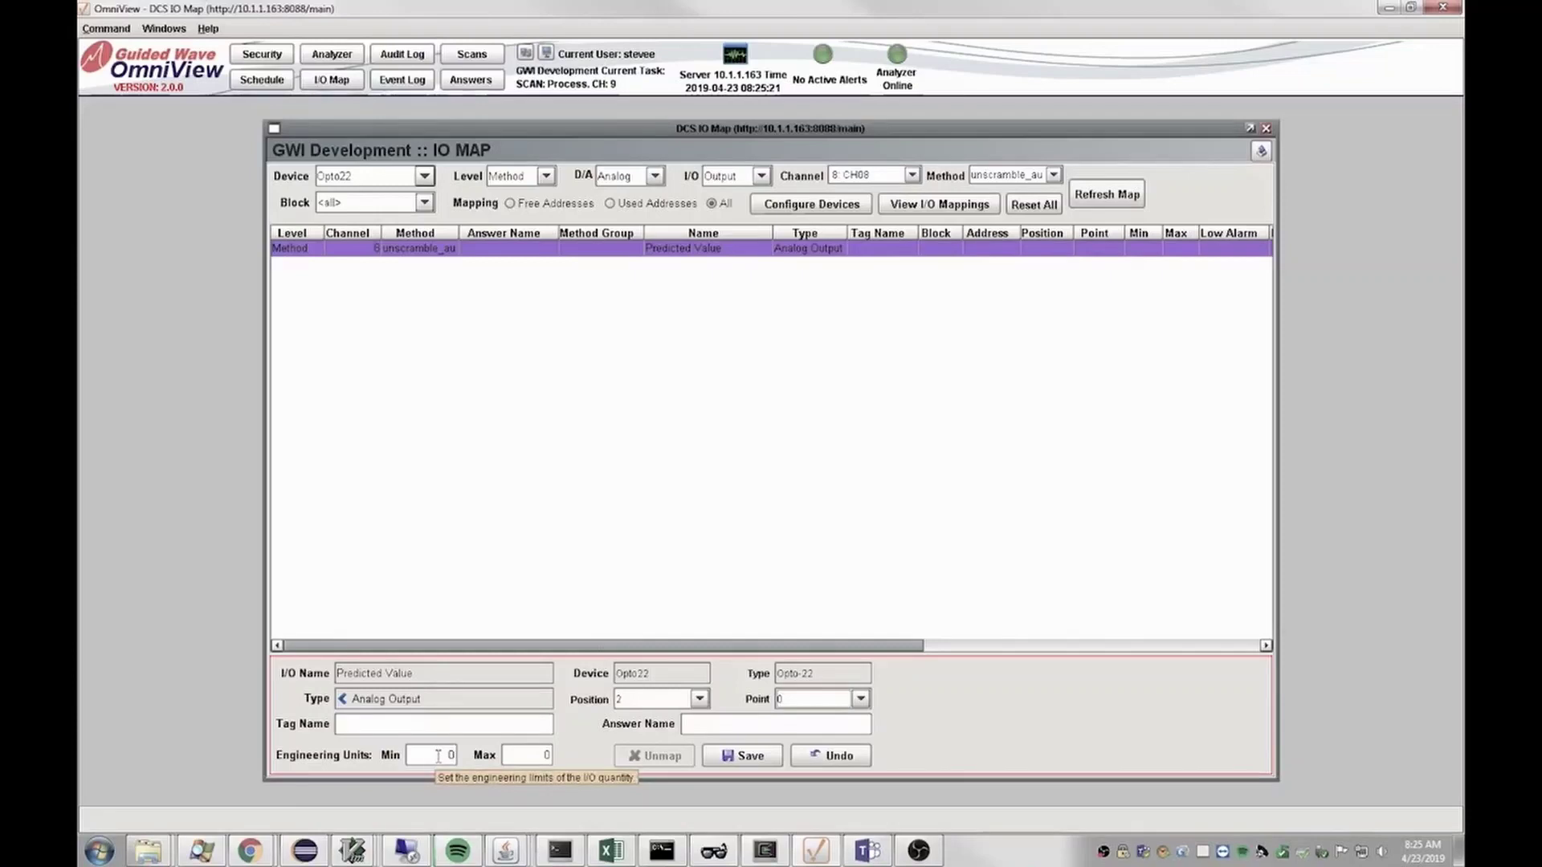
# Set the output's engineering units to a minimum of 0 and maximum of 100, and save the mapping
pyautogui.click(444, 755)
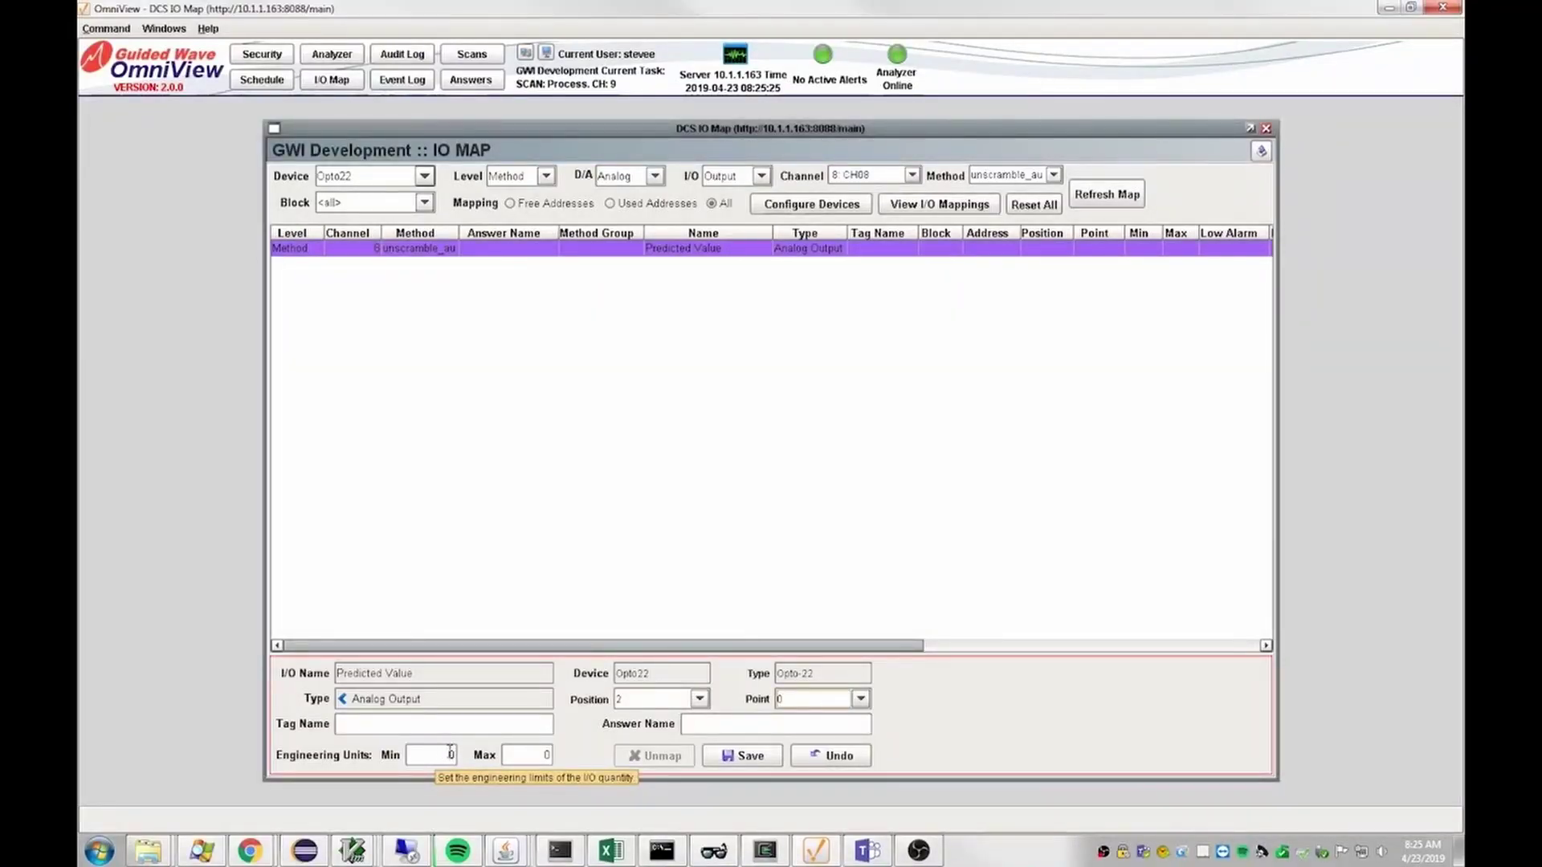
pyautogui.press('Delete')
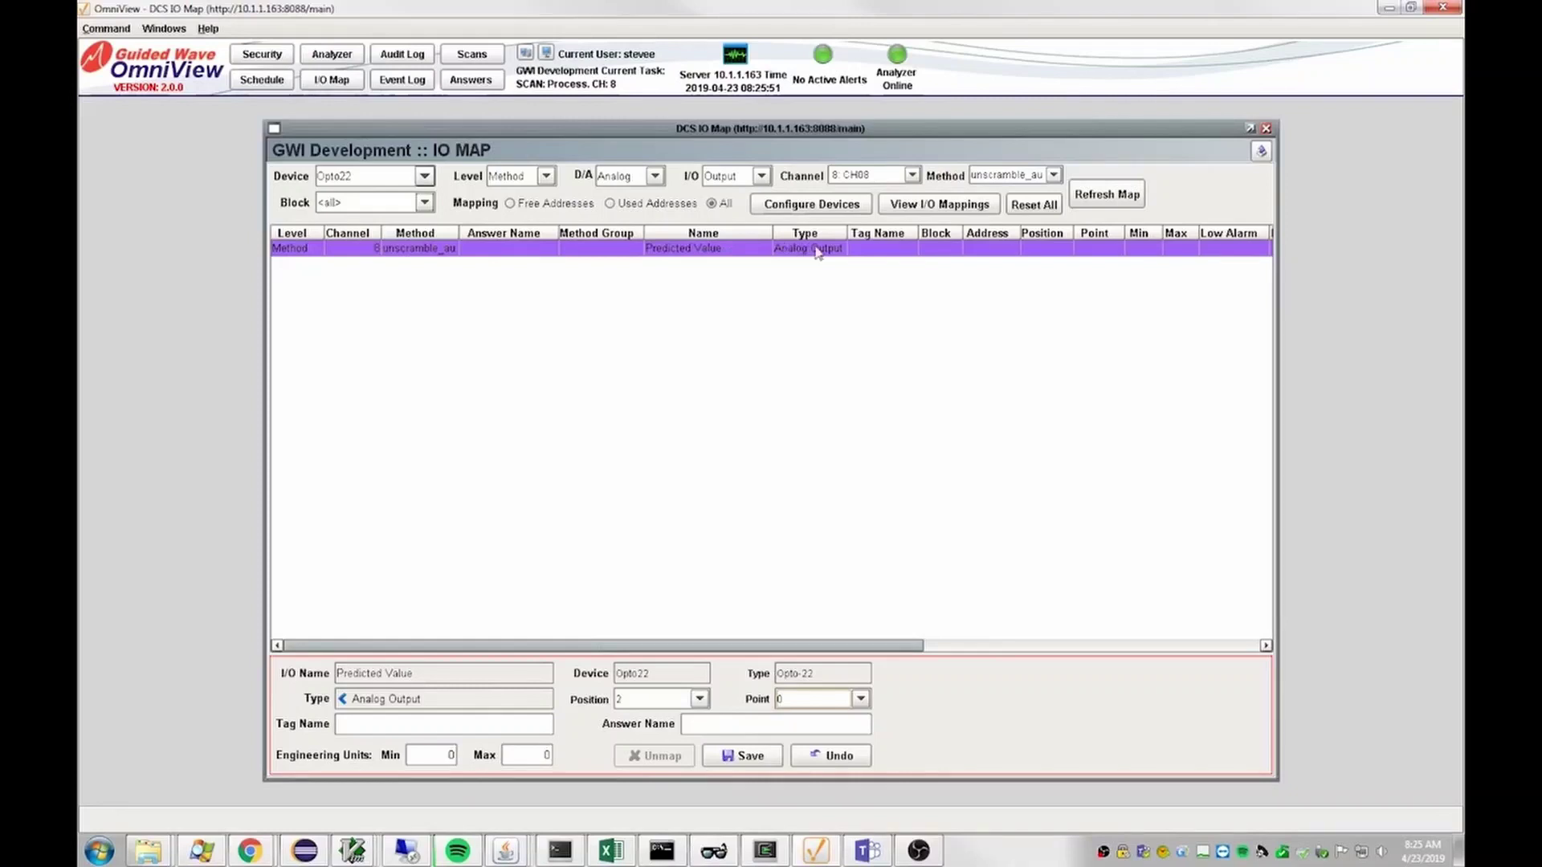
pyautogui.doubleClick(443, 755)
pyautogui.click(452, 756)
pyautogui.press('BackSpace')
pyautogui.click(537, 755)
pyautogui.click(742, 756)
pyautogui.click(749, 465)
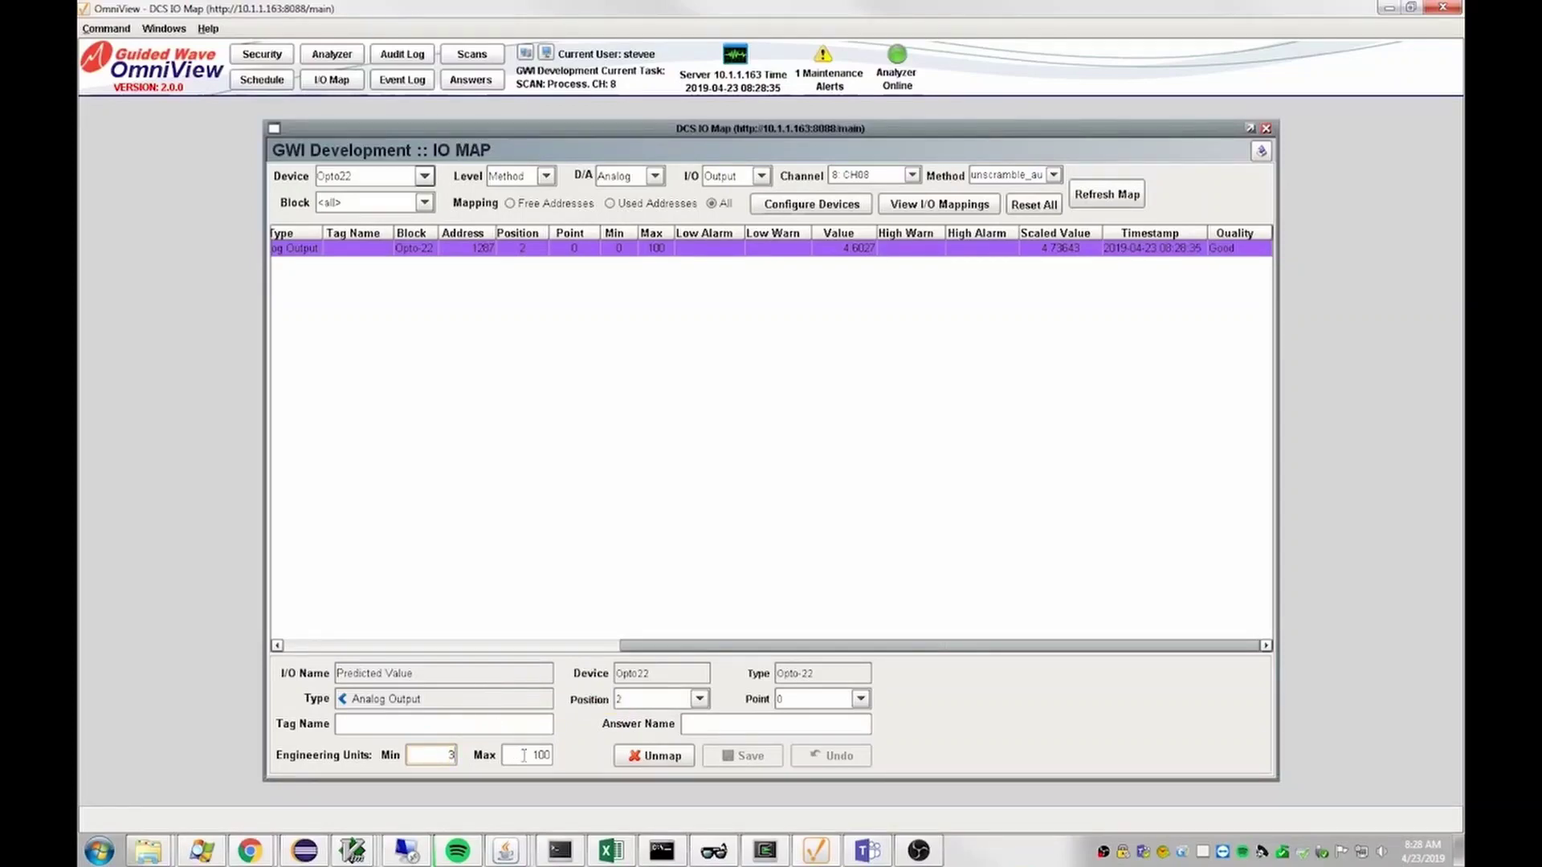
# Change the engineering units range to a minimum of 3 and maximum of 10, and save it
pyautogui.click(523, 754)
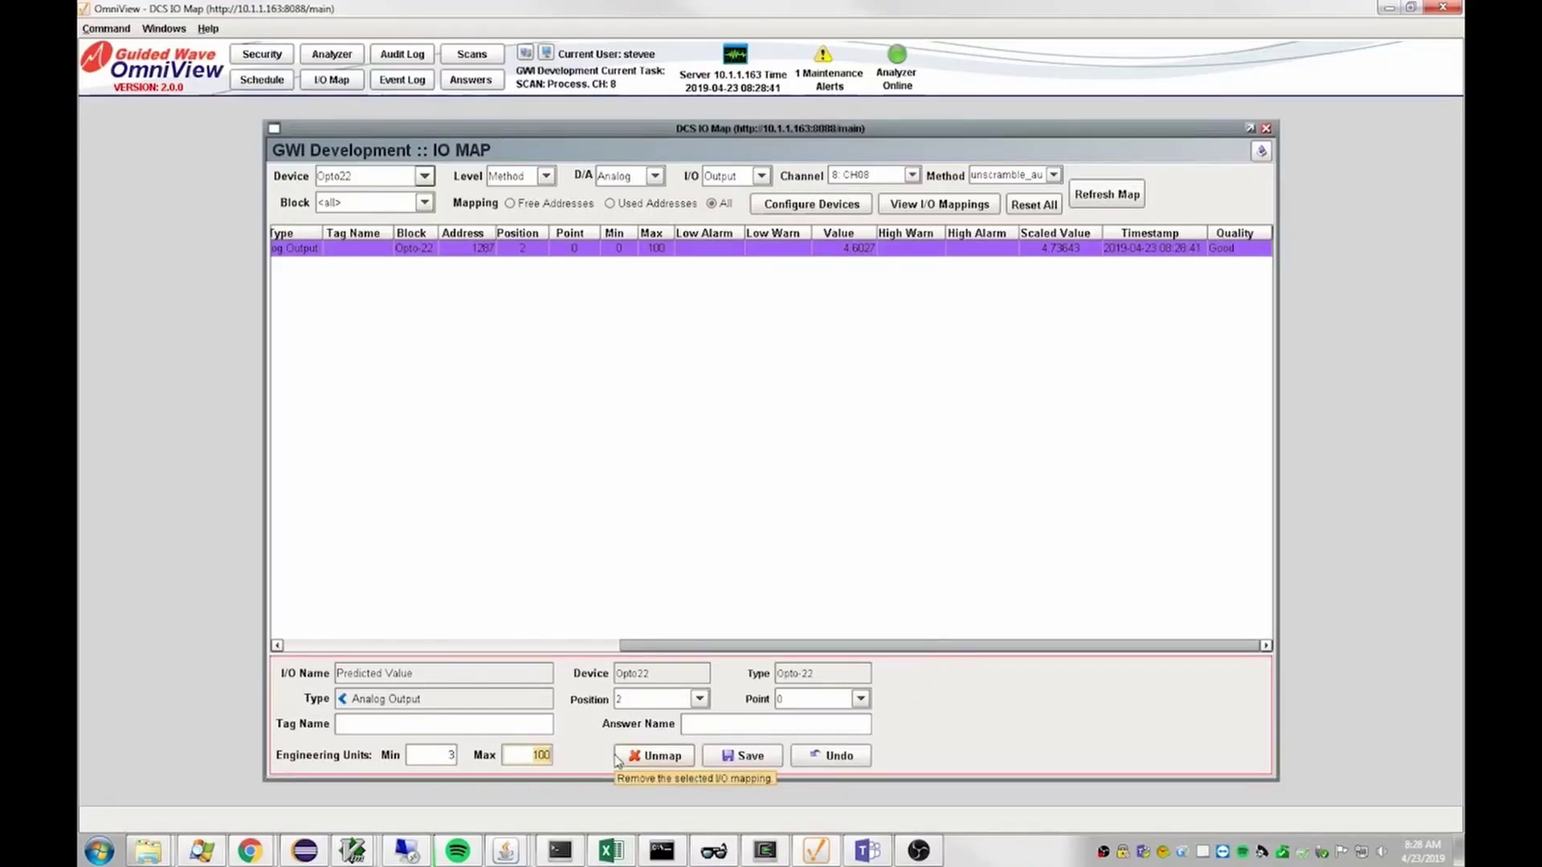
pyautogui.write('10')
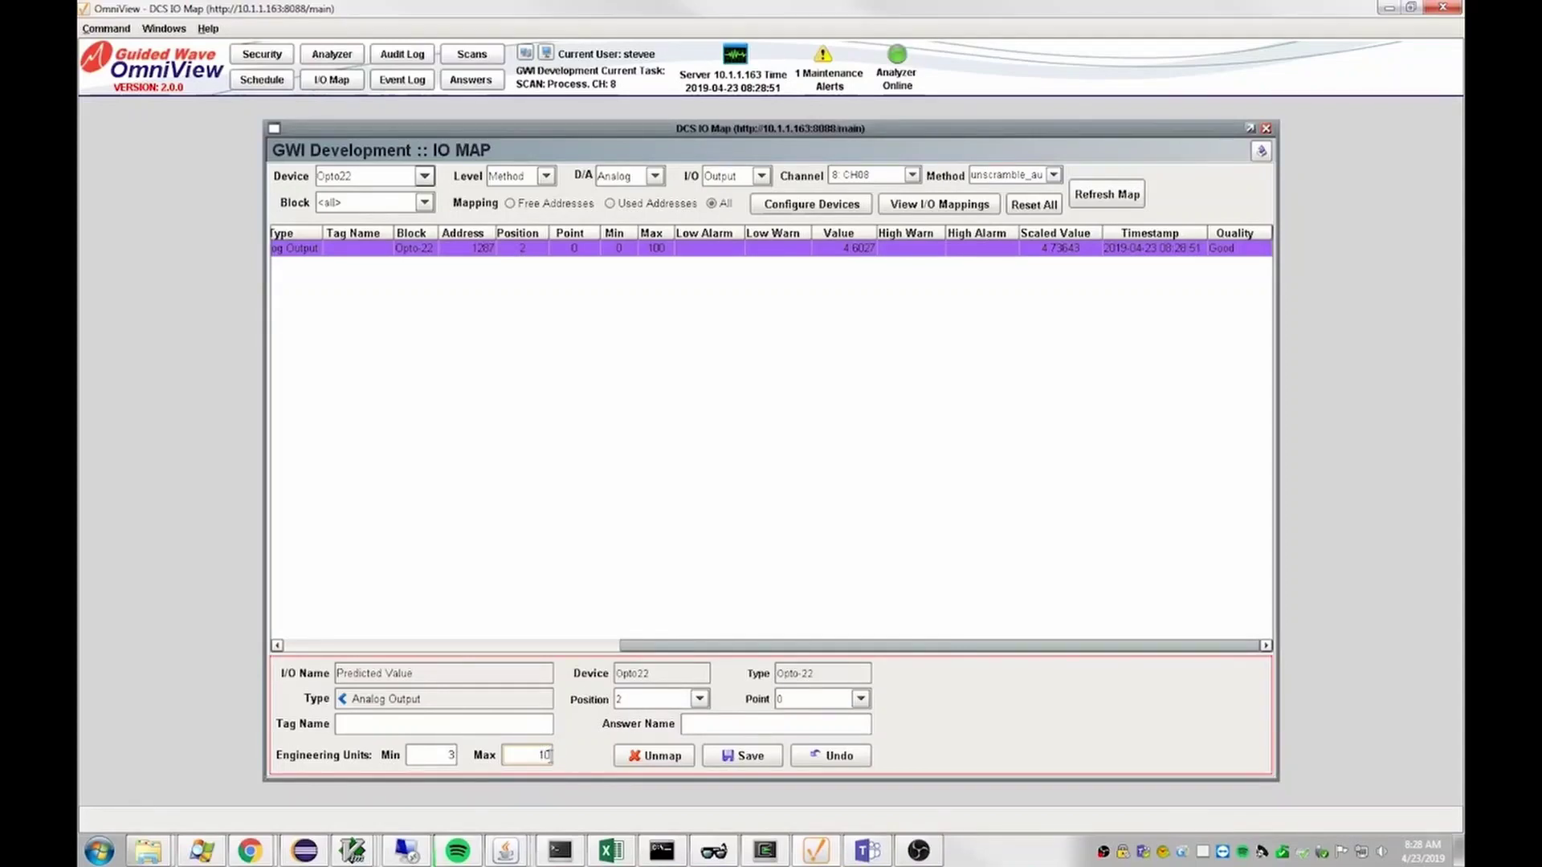
pyautogui.click(743, 756)
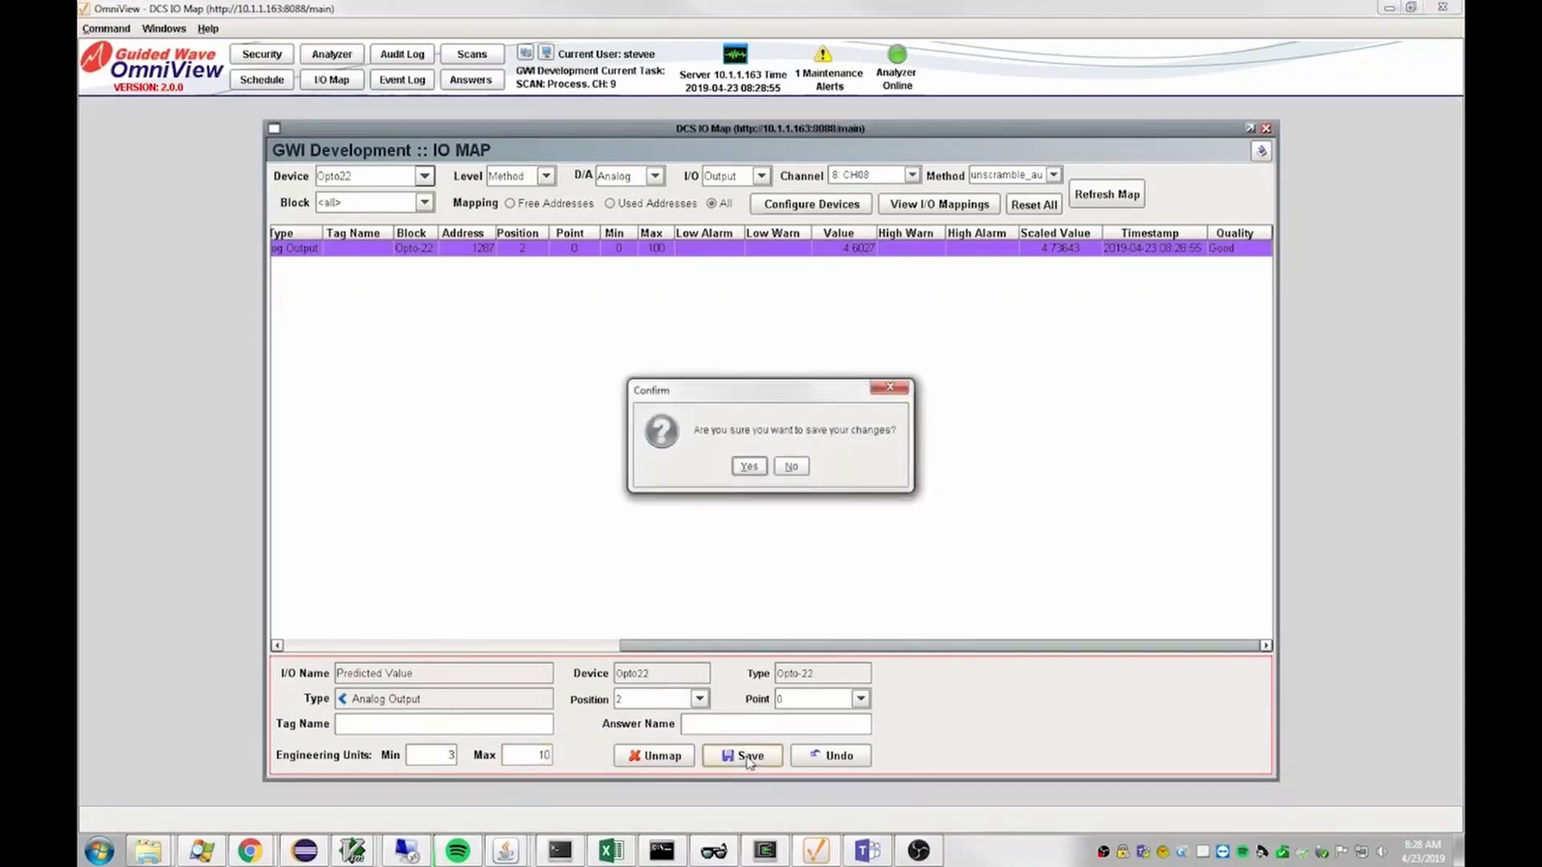
pyautogui.click(750, 468)
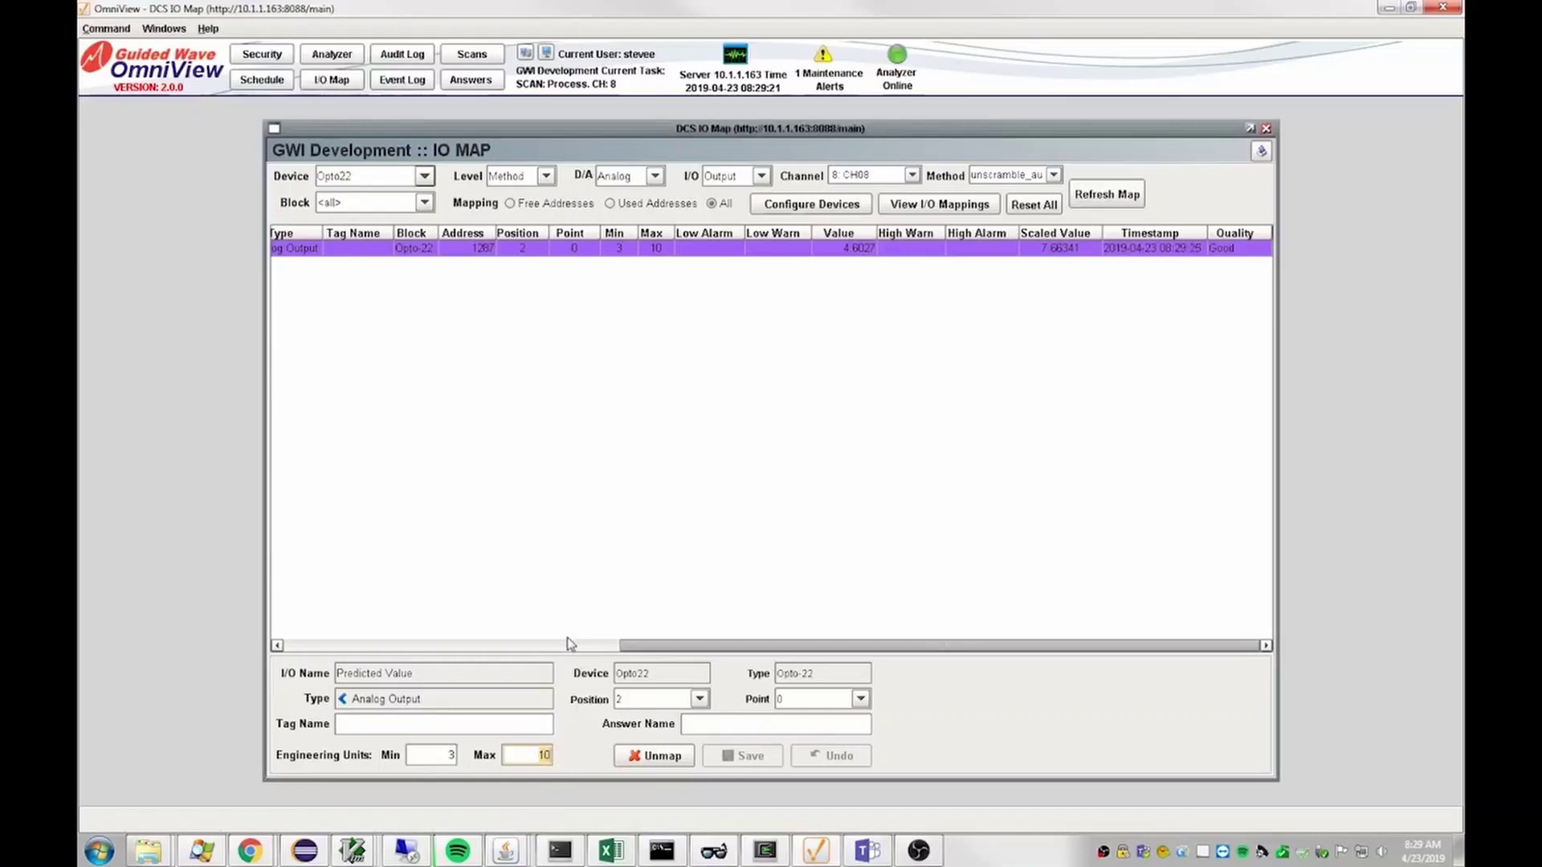
# Lower the engineering units maximum to 6 and save the mapping
pyautogui.write('6')
pyautogui.click(743, 756)
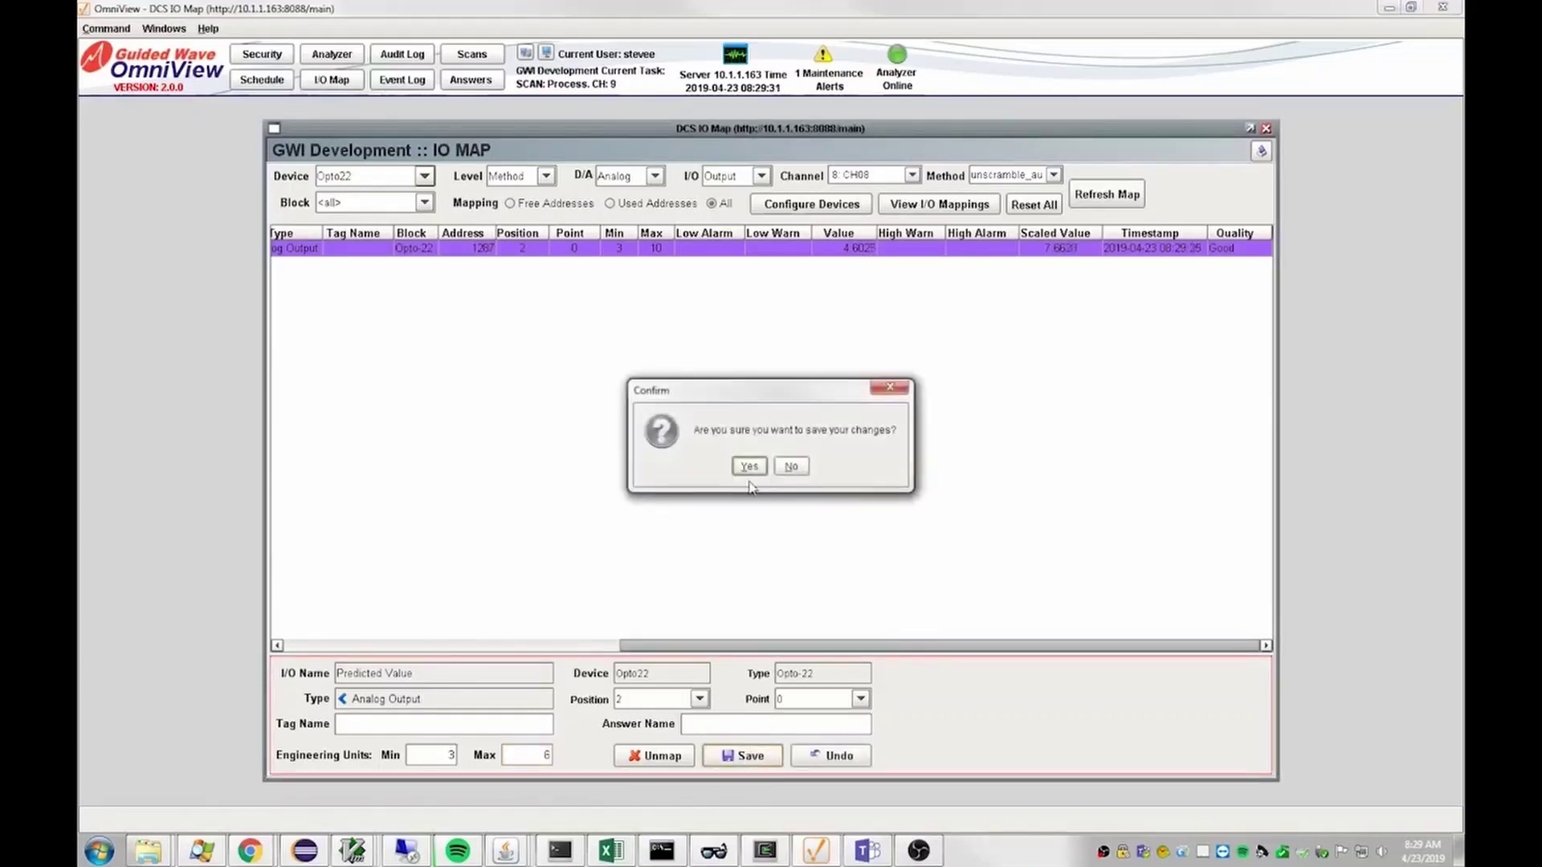
pyautogui.click(749, 467)
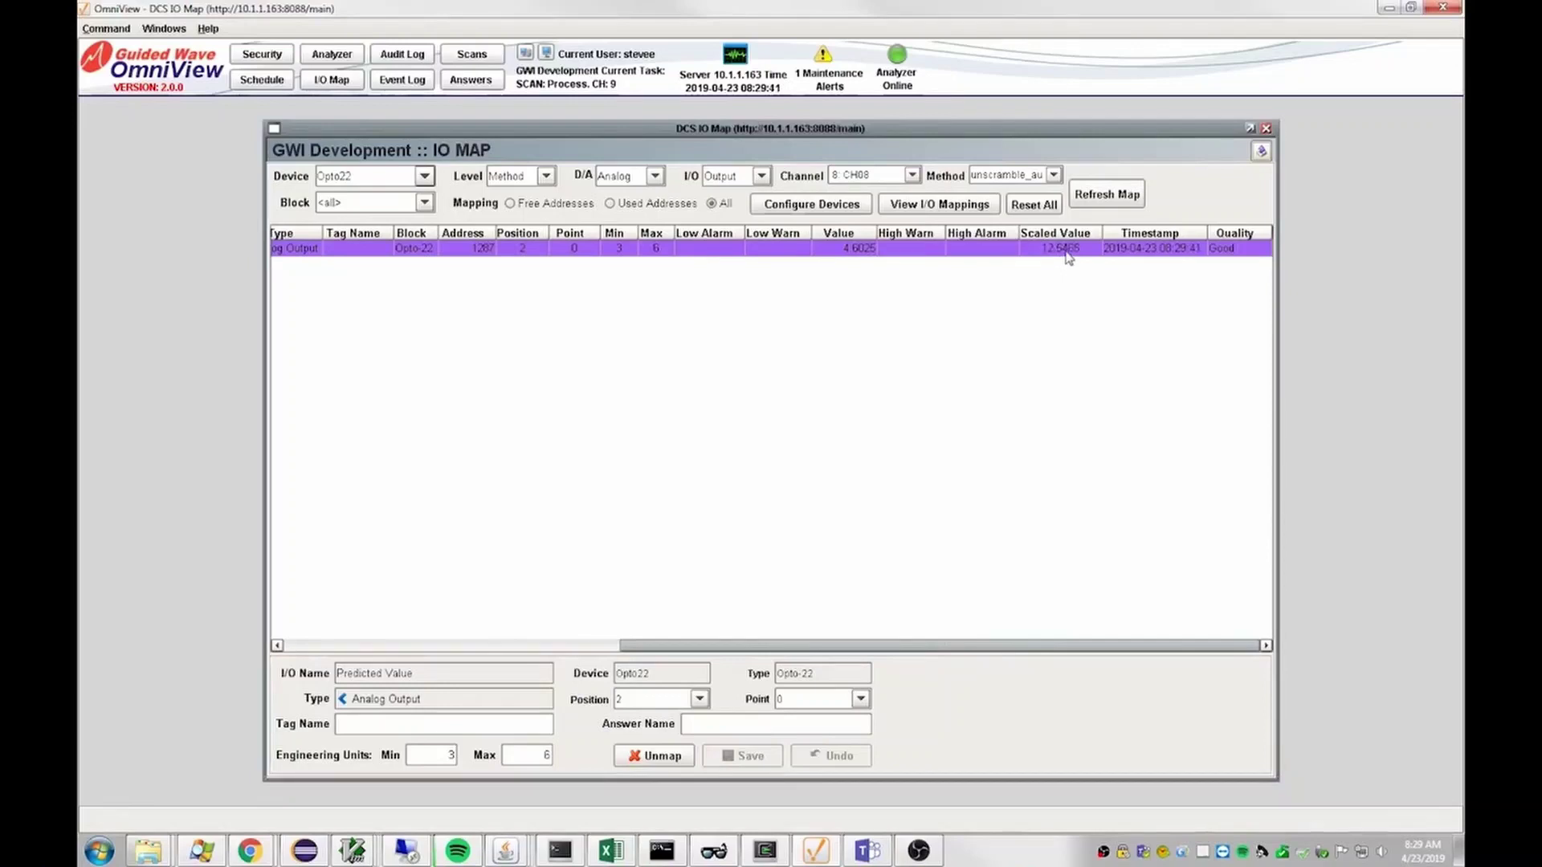